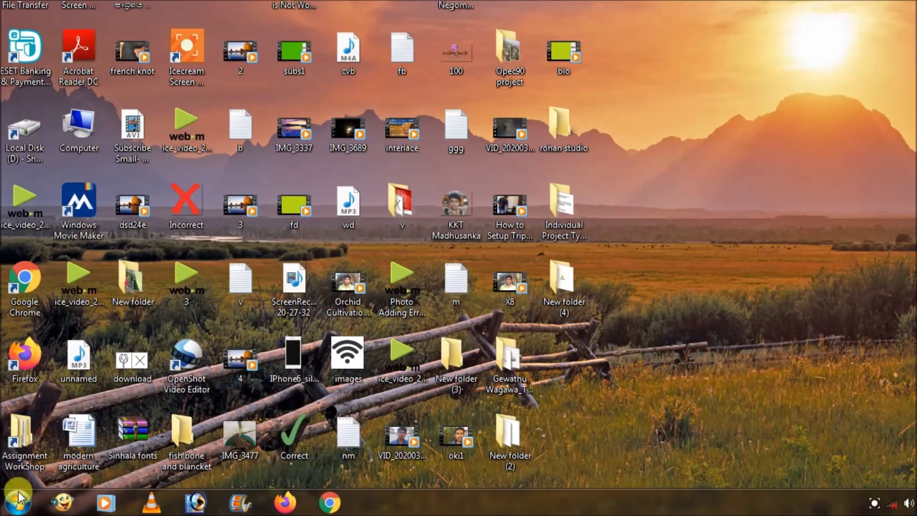
Try sending files with Bluetooth File Transfer, then close the failed wizard.
left_click(22, 503)
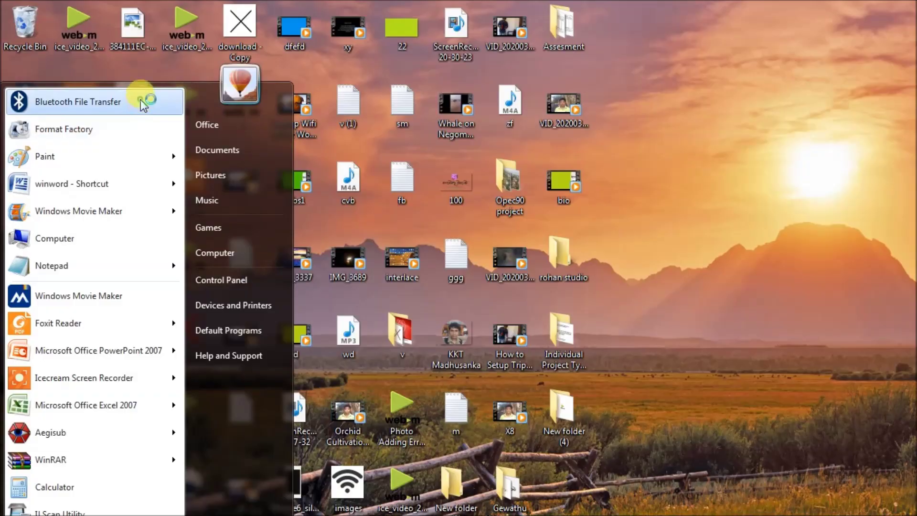
left_click(140, 100)
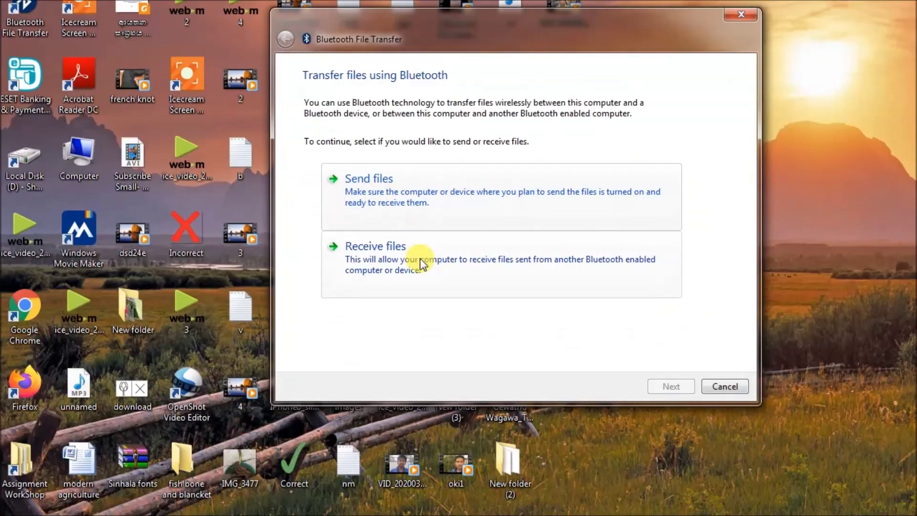
left_click(420, 359)
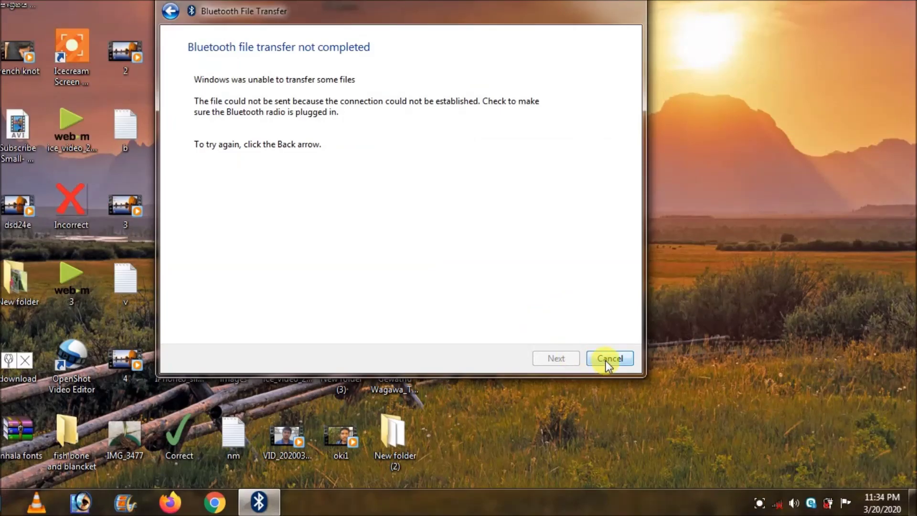
left_click(606, 360)
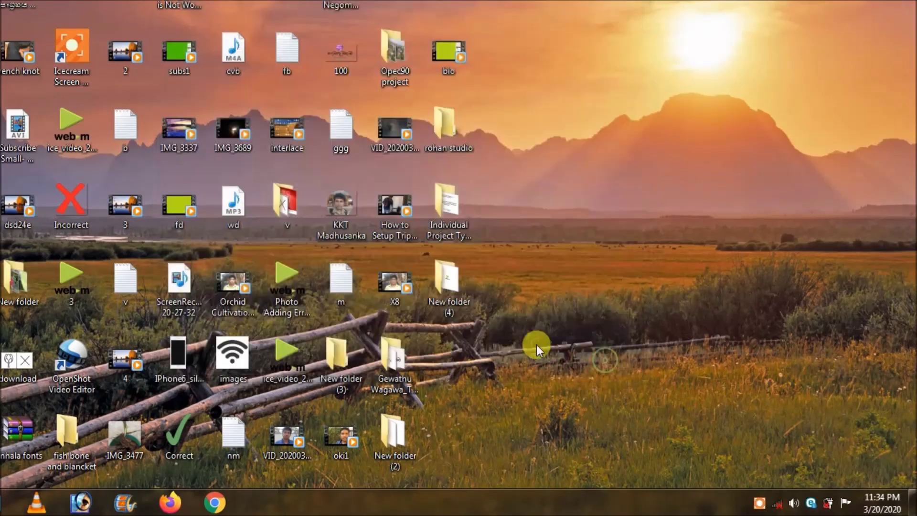
Retry the Bluetooth File Transfer send option, then close the wizard again.
left_click(14, 505)
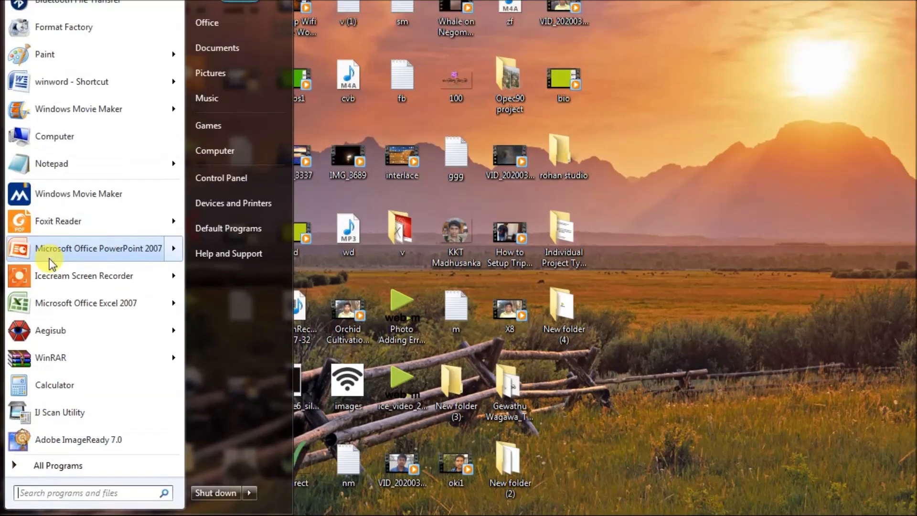
left_click(104, 112)
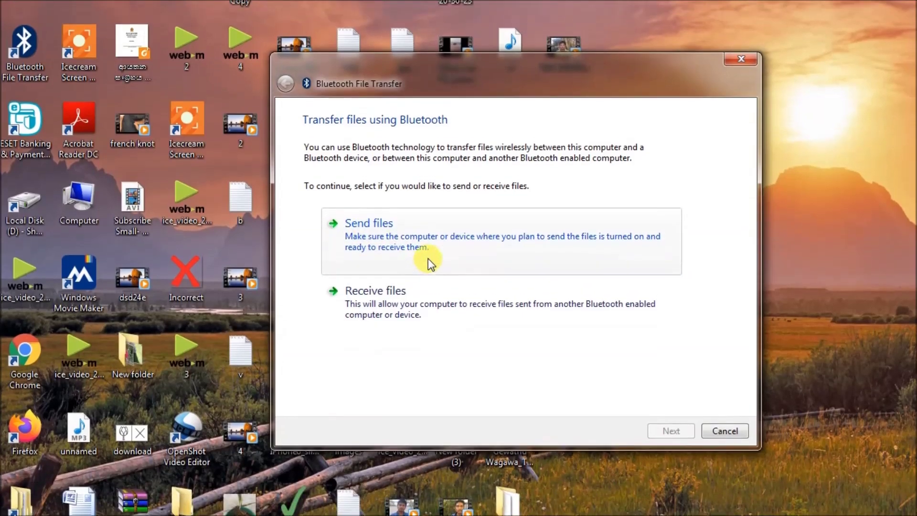
left_click(428, 301)
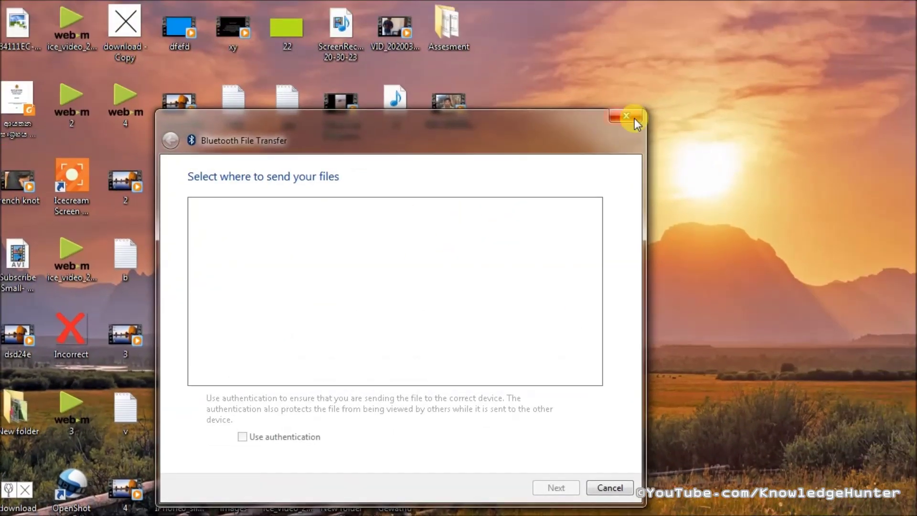
left_click(634, 117)
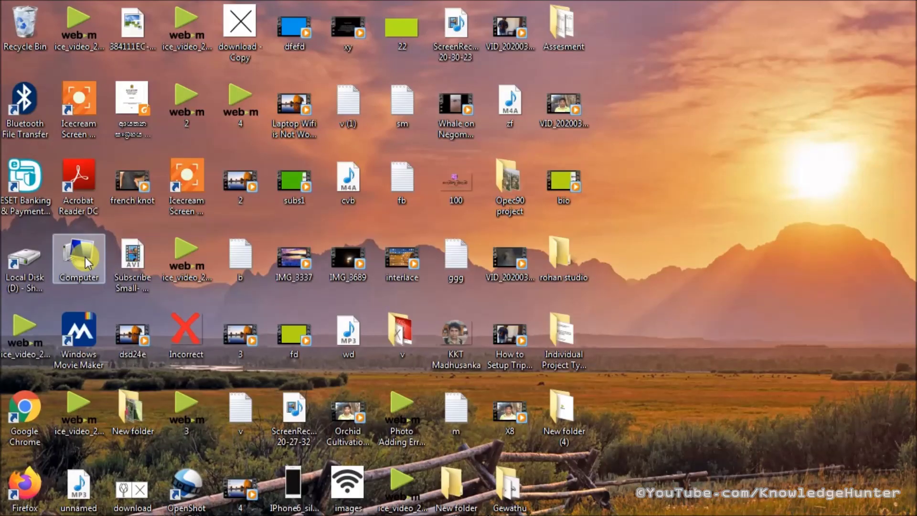
Open Computer Management from the desktop Computer icon and show Device Manager.
right_click(86, 263)
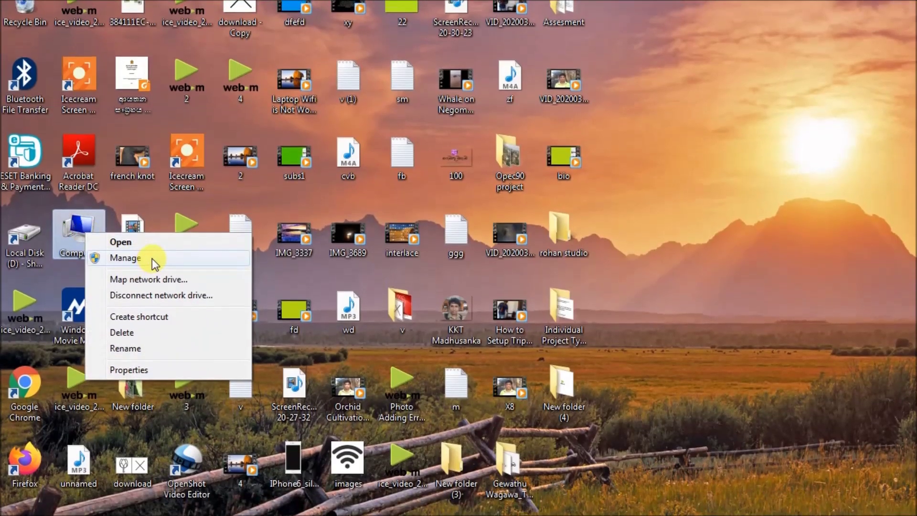
left_click(152, 259)
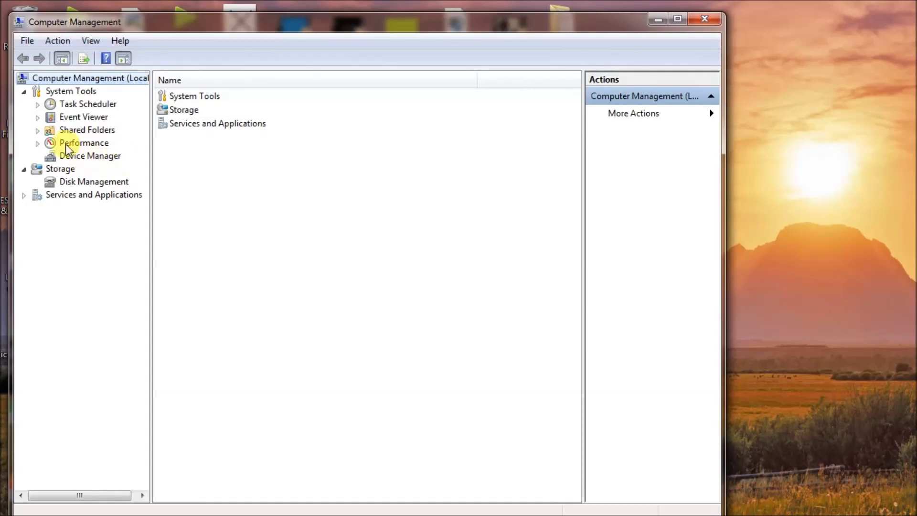
left_click(88, 156)
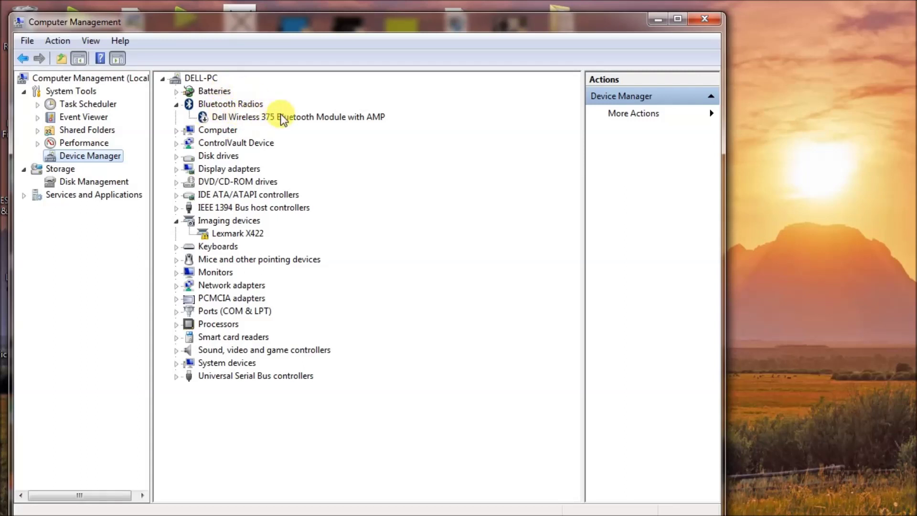
Enable the Dell Wireless 375 Bluetooth Module, check the new Microsoft Bluetooth Enumerator, then close Computer Management.
right_click(231, 116)
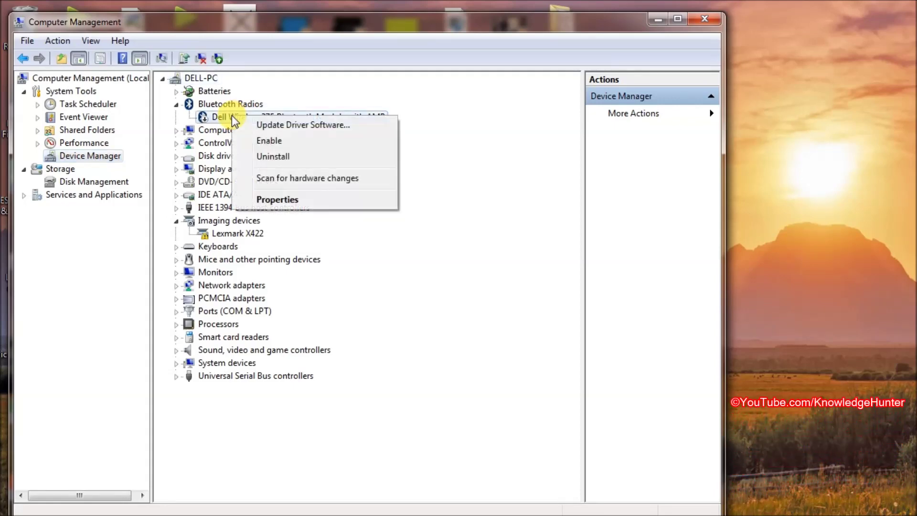
left_click(316, 143)
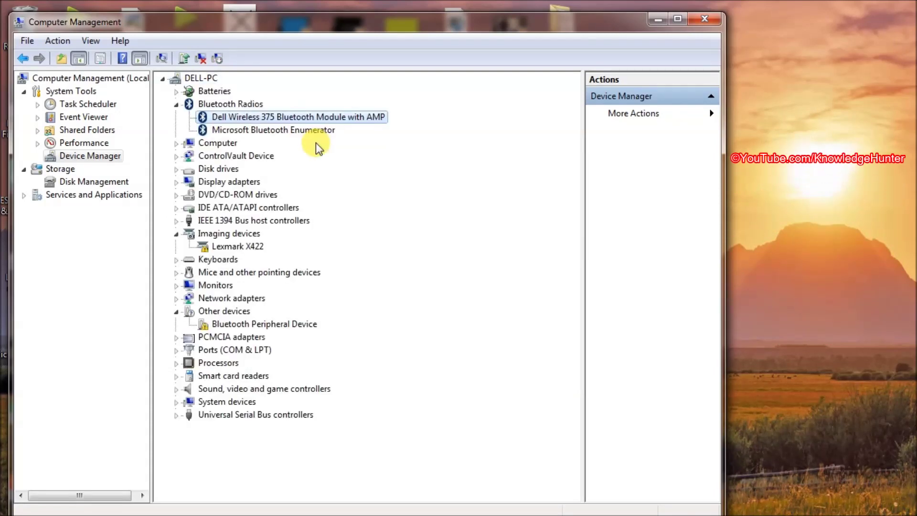
left_click(266, 132)
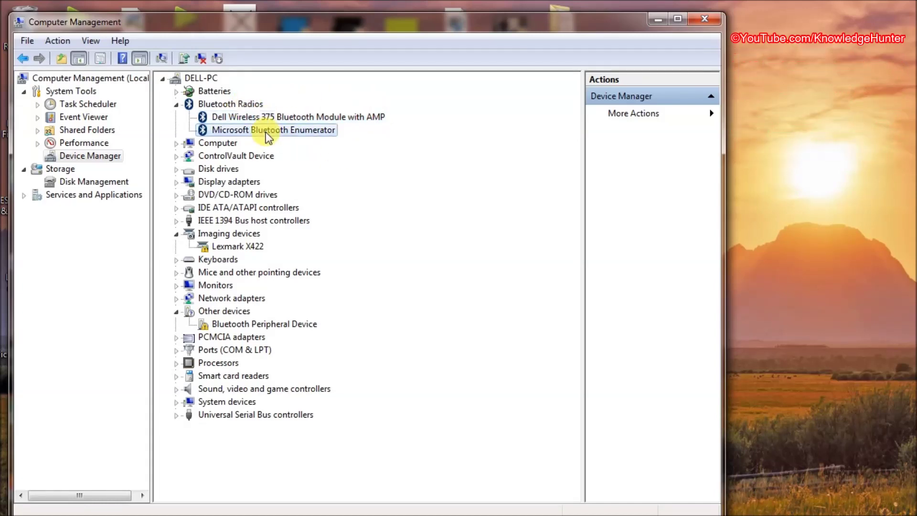
left_click(275, 119)
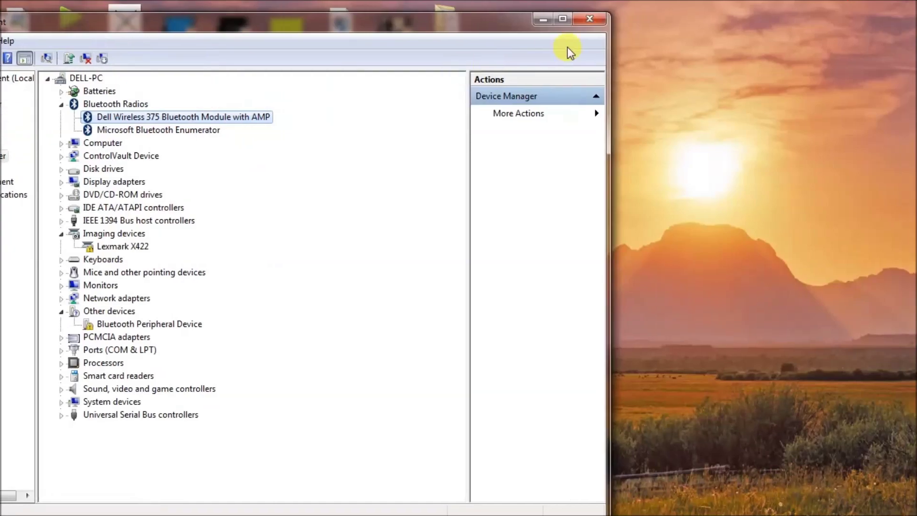
left_click(596, 19)
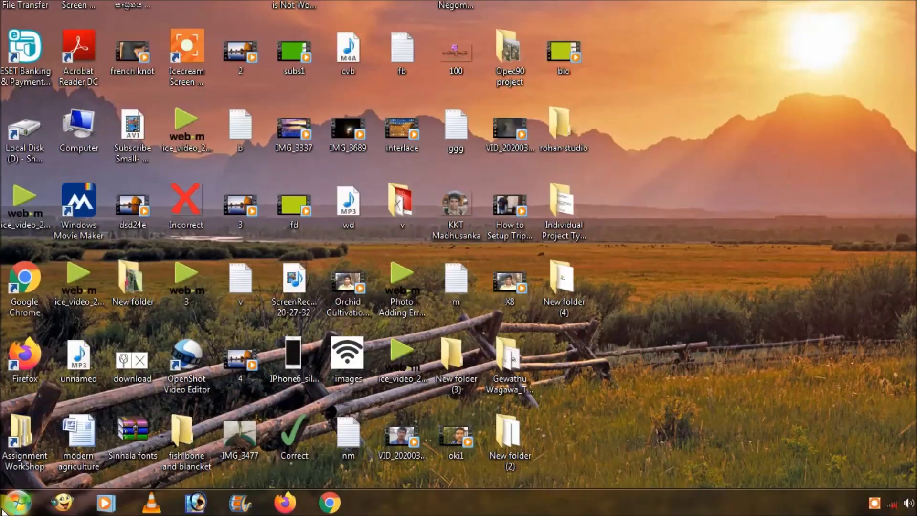
Receive IMG_20200314_152504.jpg from the phone via Bluetooth File Transfer, saving it to the Desktop.
left_click(16, 502)
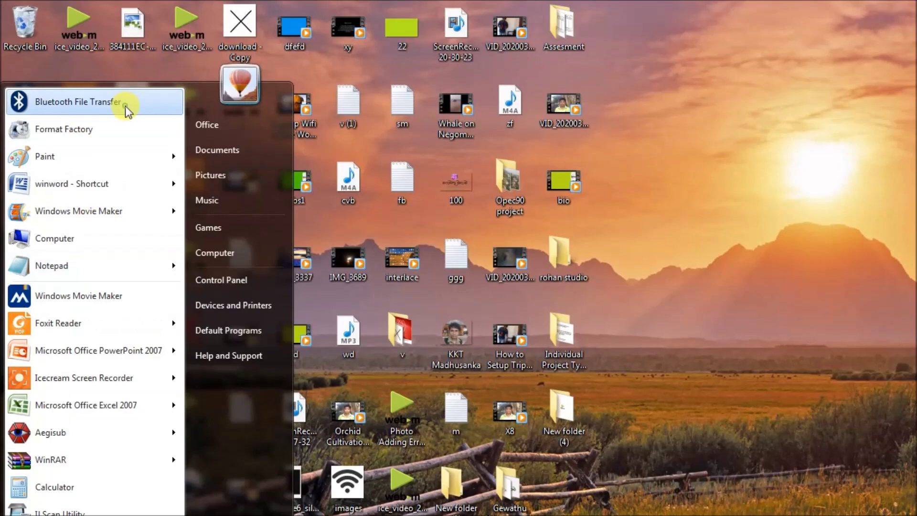
left_click(125, 105)
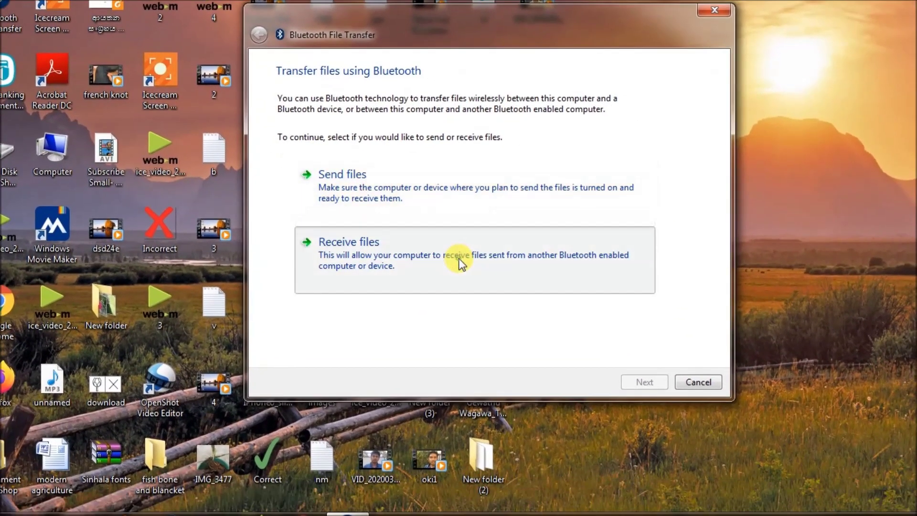
left_click(459, 261)
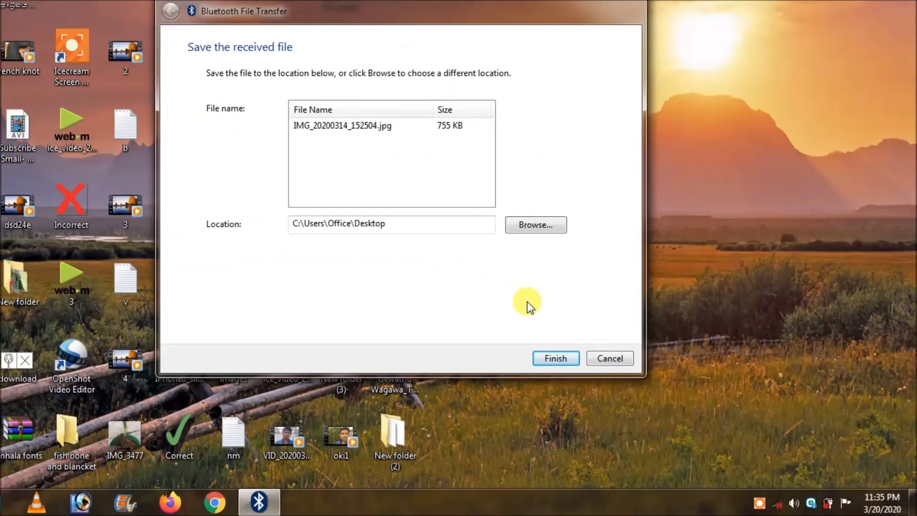
left_click(550, 359)
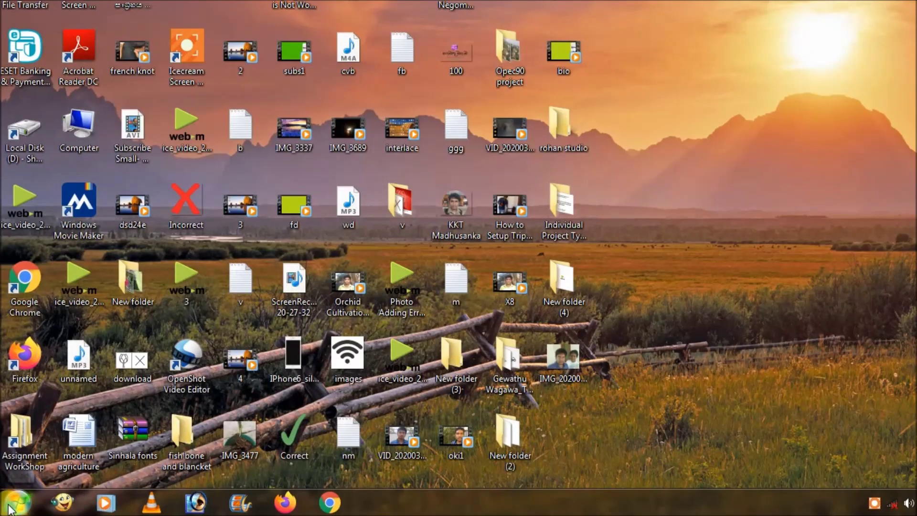
left_click(17, 502)
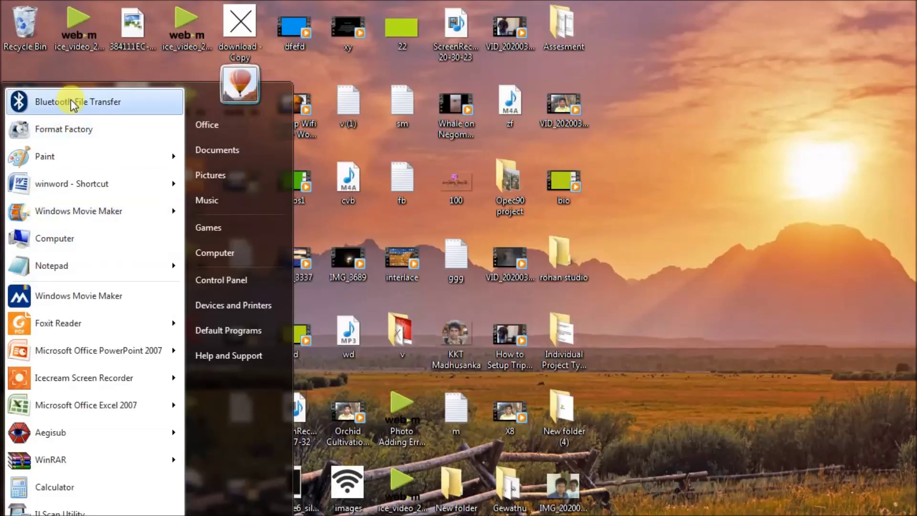
Start sending files to HUAWEI SCC-U21 and browse the Desktop for a file.
left_click(71, 101)
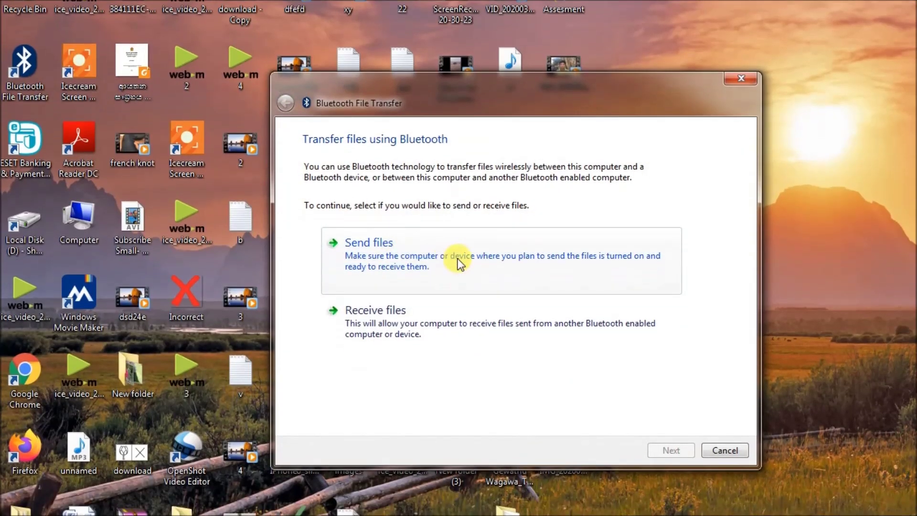
left_click(458, 263)
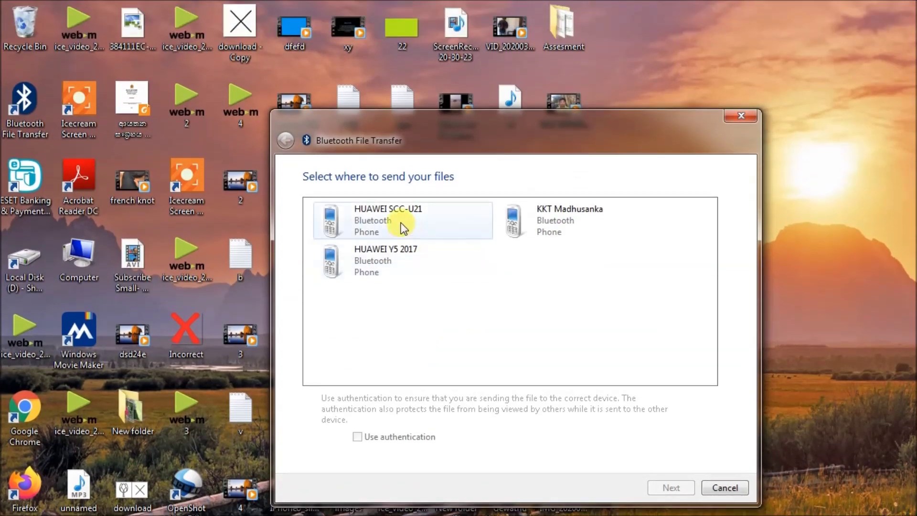
double_click(399, 226)
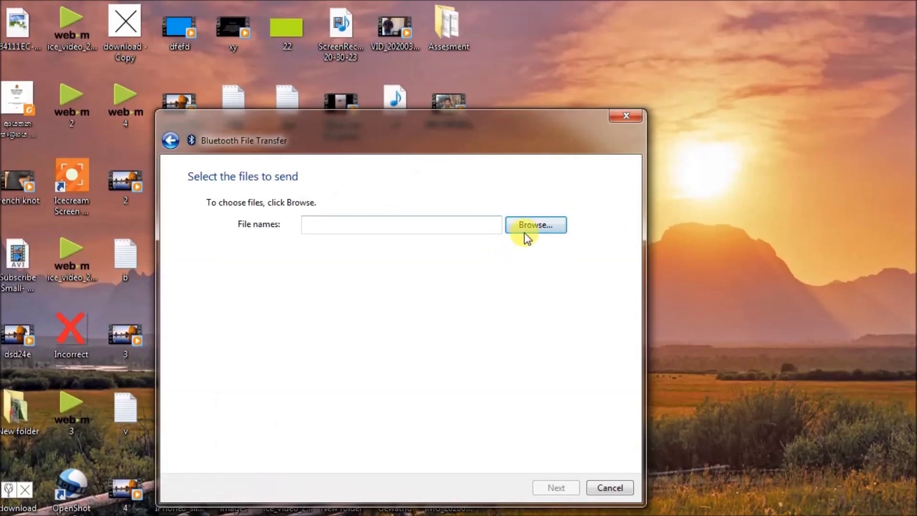
left_click(530, 227)
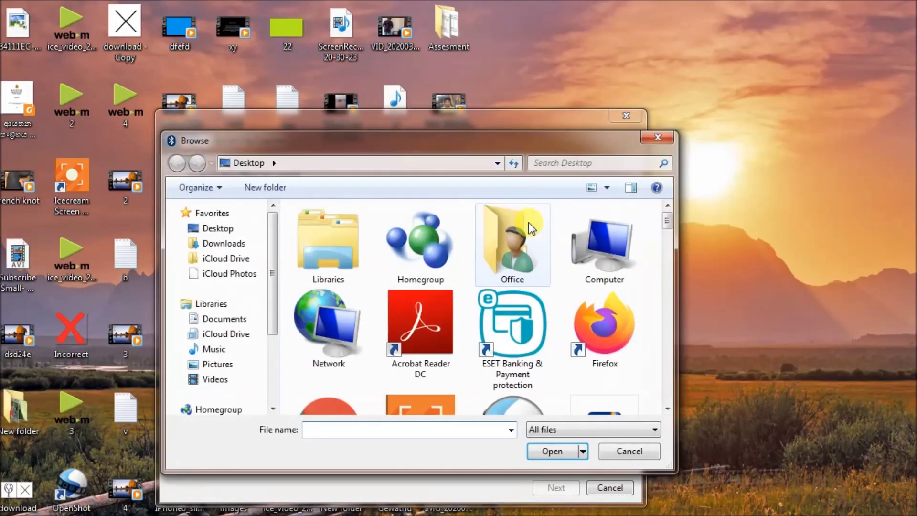
left_click_drag(666, 217, 667, 262)
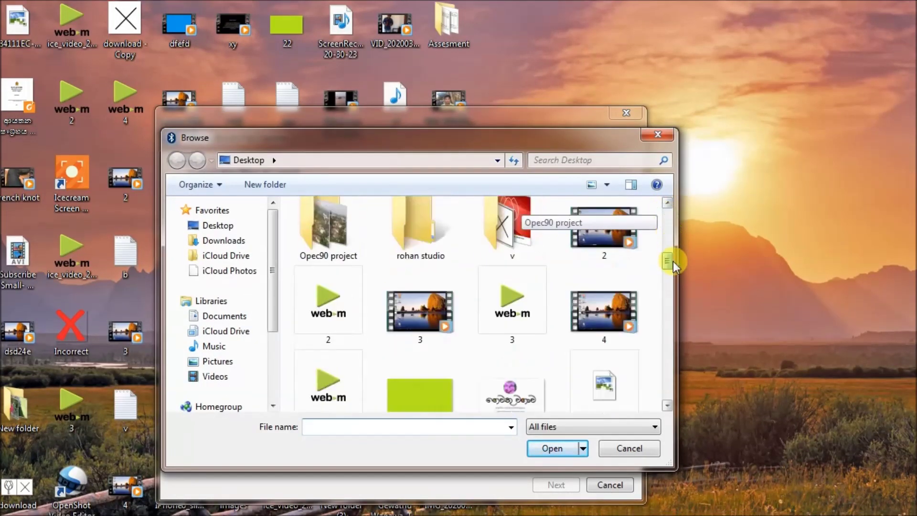
scroll(668, 261, "down", 2)
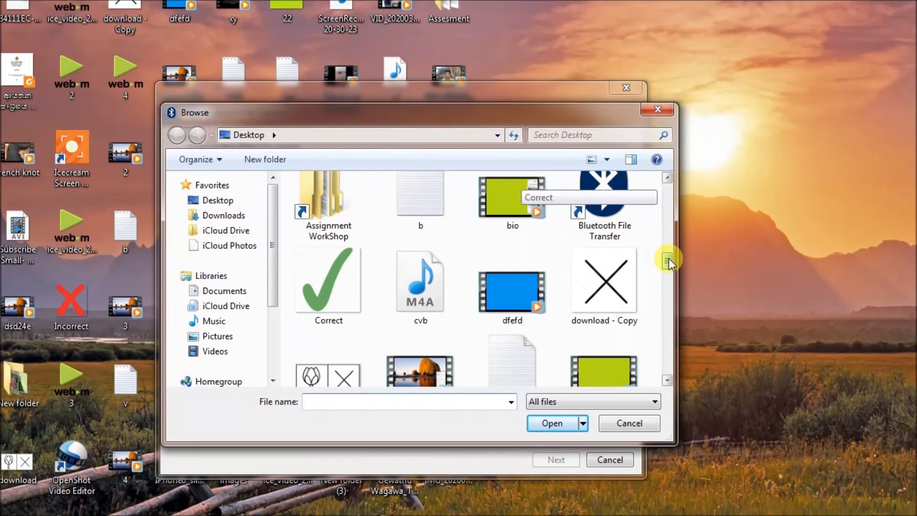
left_click_drag(669, 258, 673, 288)
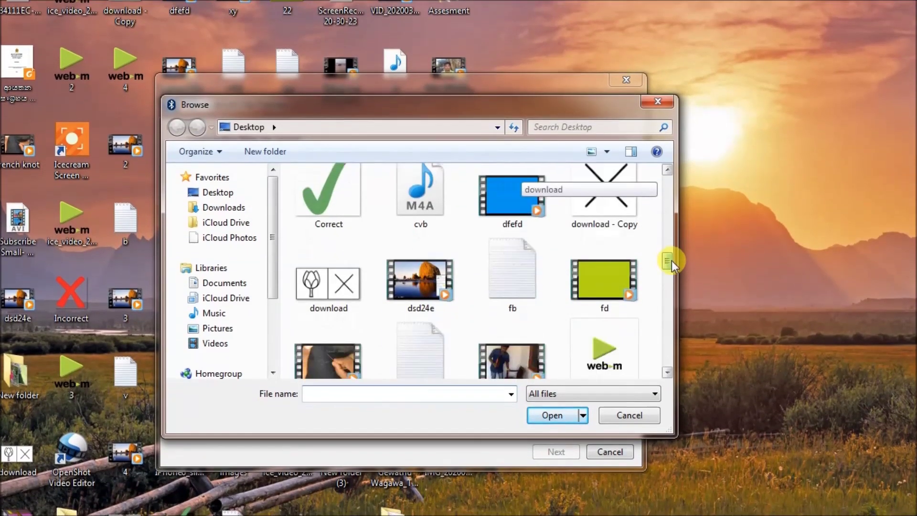
scroll(673, 259, "down", 2)
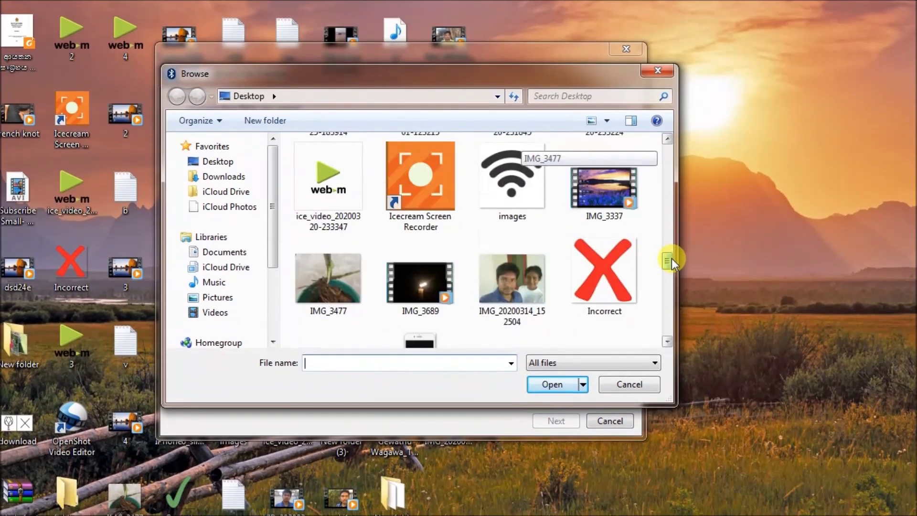
scroll(671, 258, "down", 2)
scroll(673, 259, "down", 2)
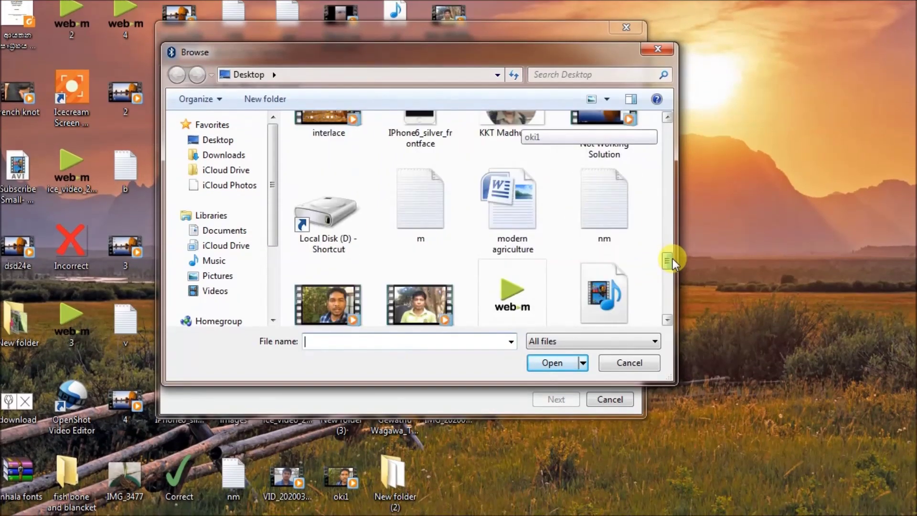
scroll(671, 258, "up", 2)
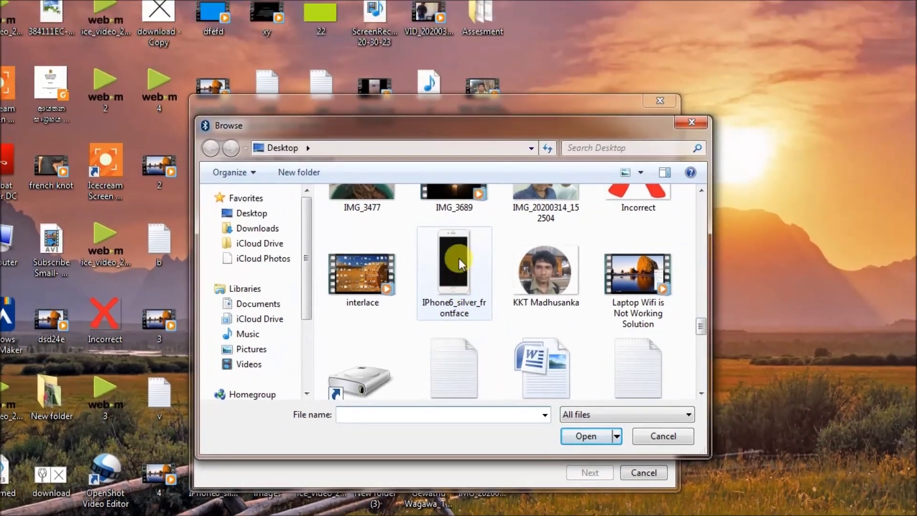
Pick IPhone6_silver_frontface.png from the Desktop as the file to send.
left_click(460, 263)
double_click(459, 258)
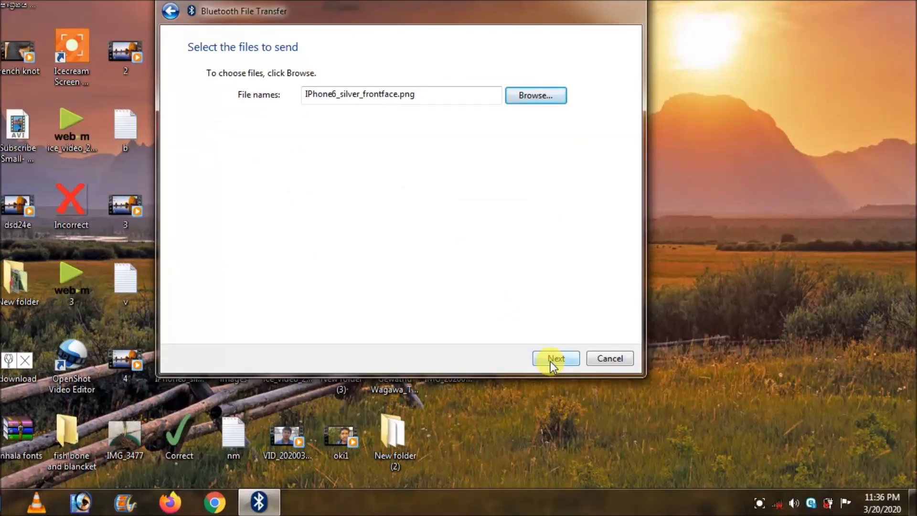
Send the 161 KB IPhone6_silver_frontface.png to HUAWEI SCC-U21 and finish after success.
left_click(550, 361)
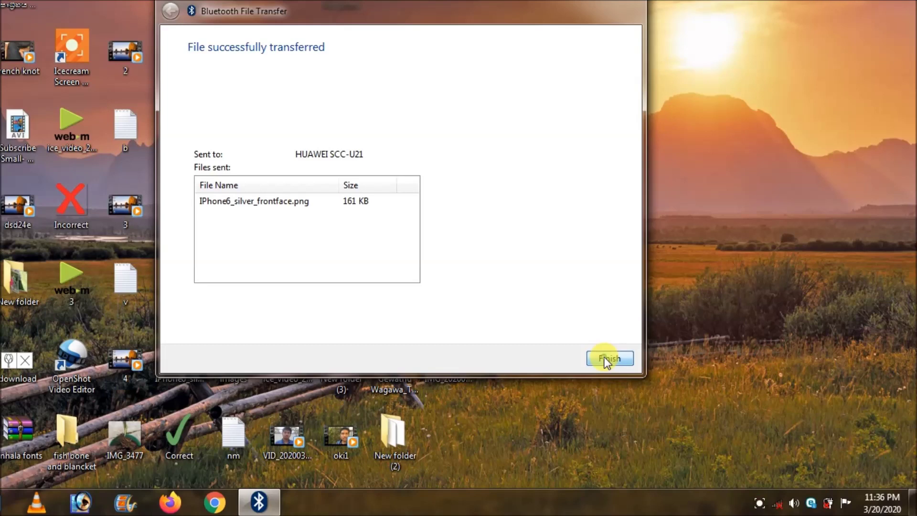
left_click(604, 356)
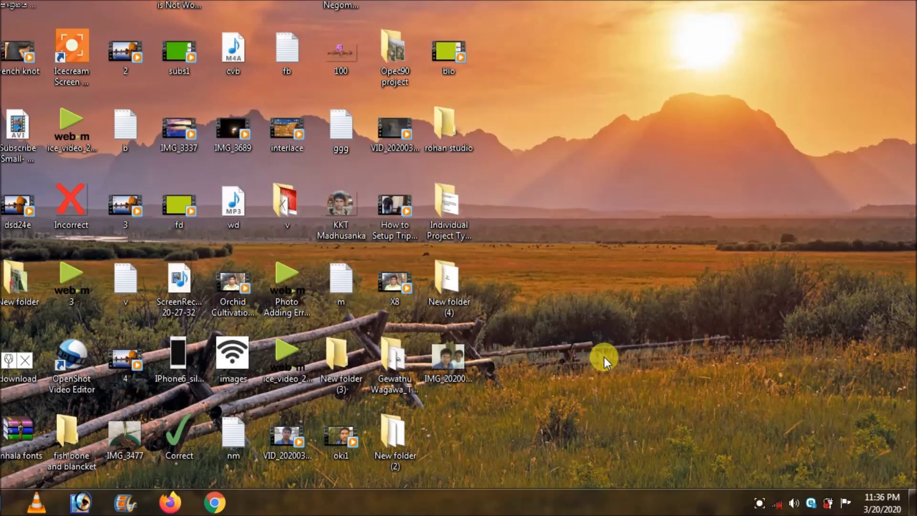